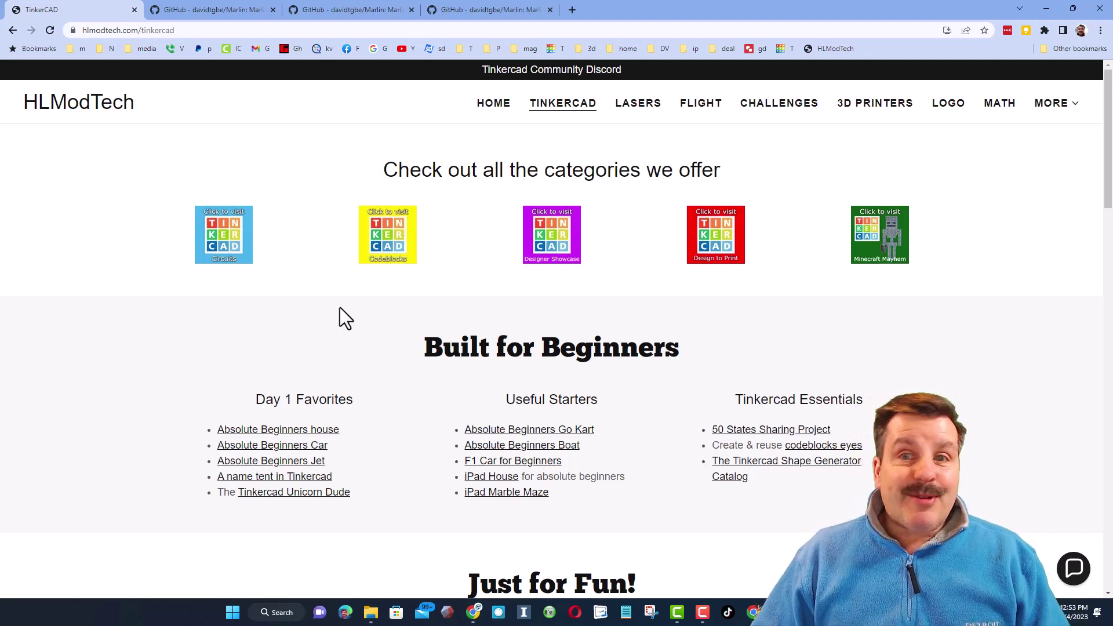
scroll(754, 248, "down", 1)
scroll(754, 244, "down", 2)
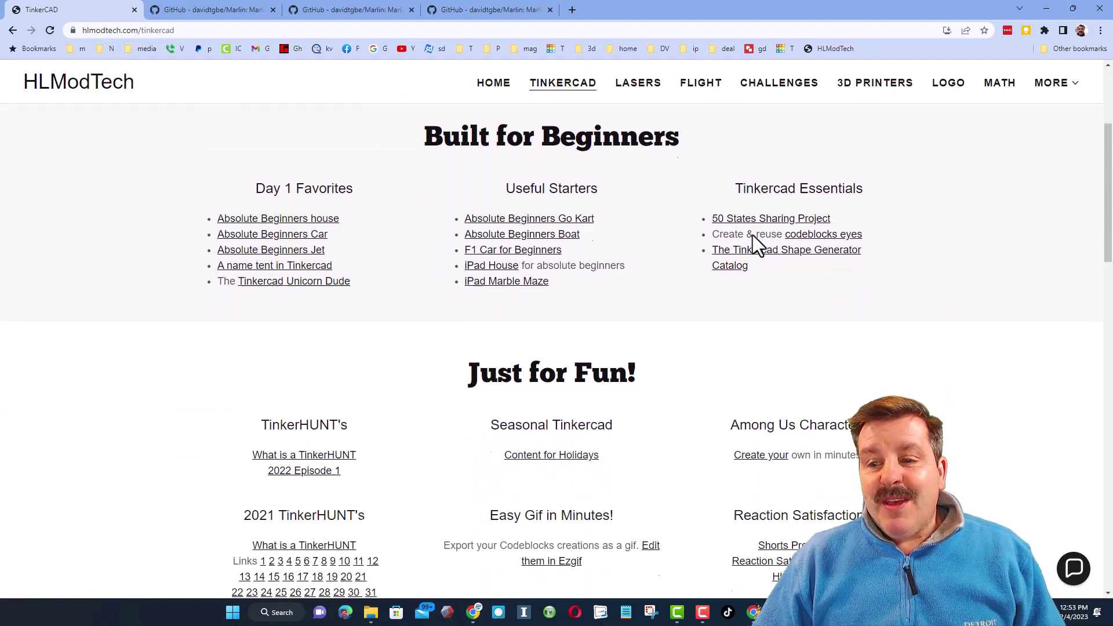
scroll(753, 242, "down", 1)
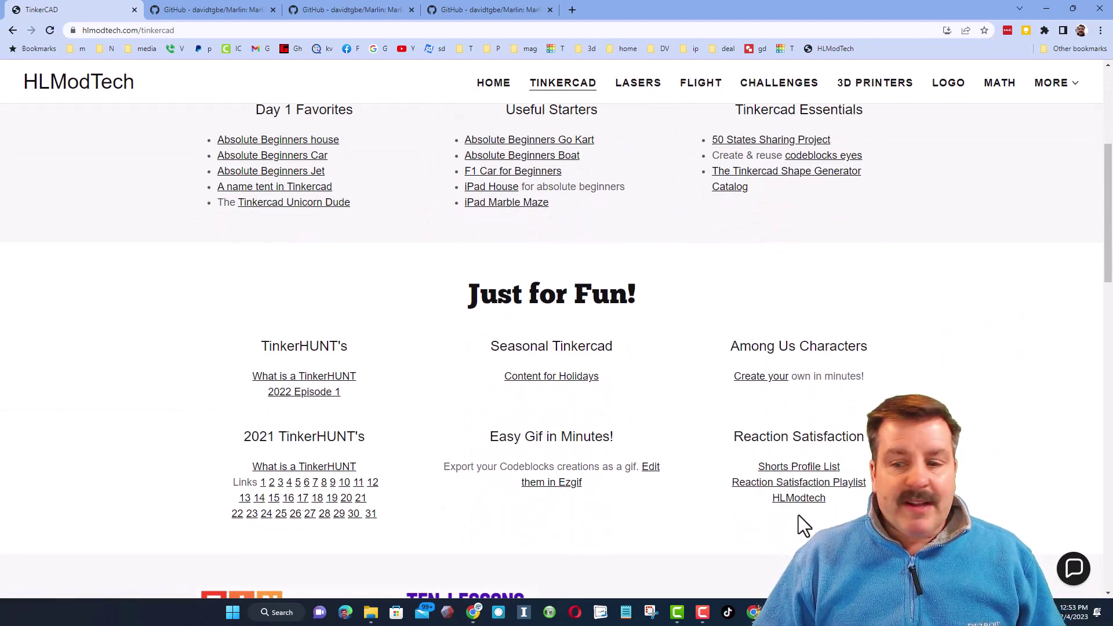
Step: Show the HLModtech profile's circuit designs sorted by Recent
left_click(795, 499)
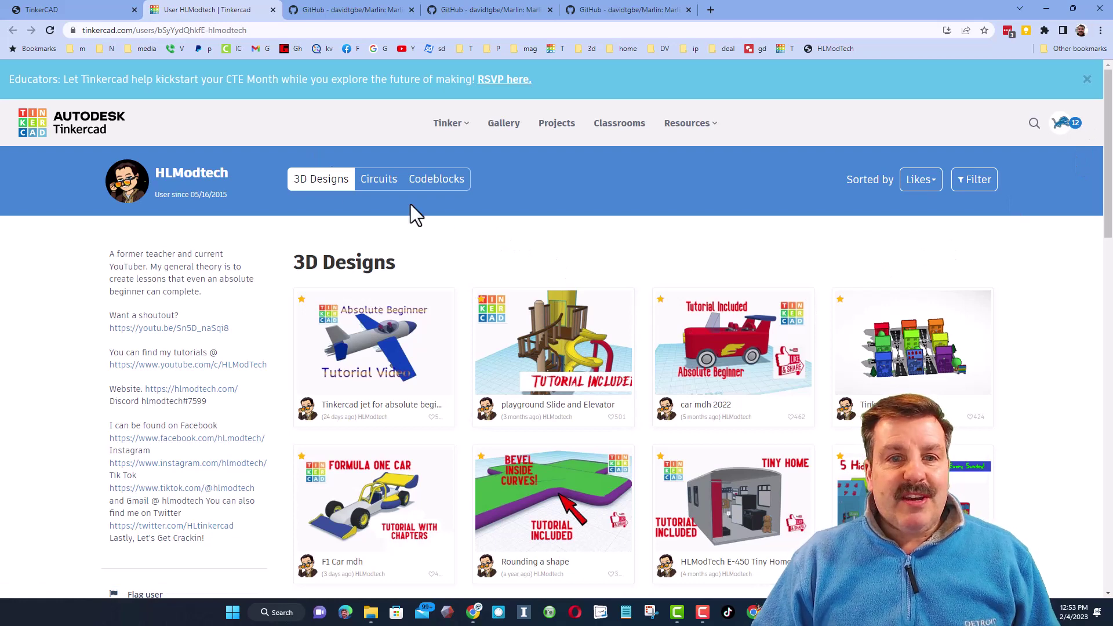
left_click(385, 189)
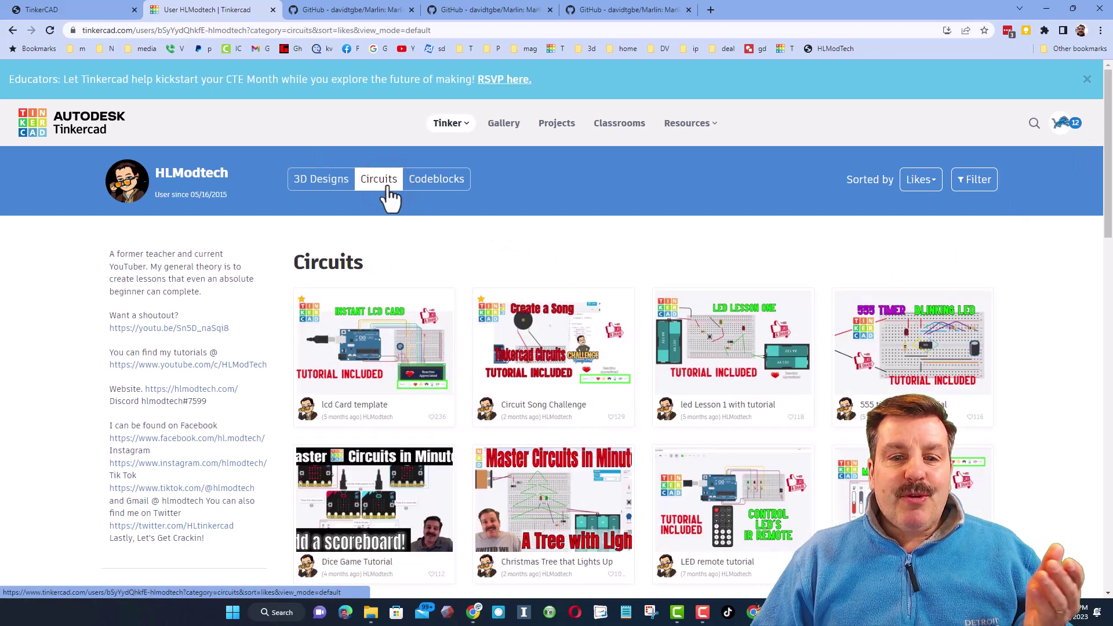
left_click(917, 183)
left_click(861, 249)
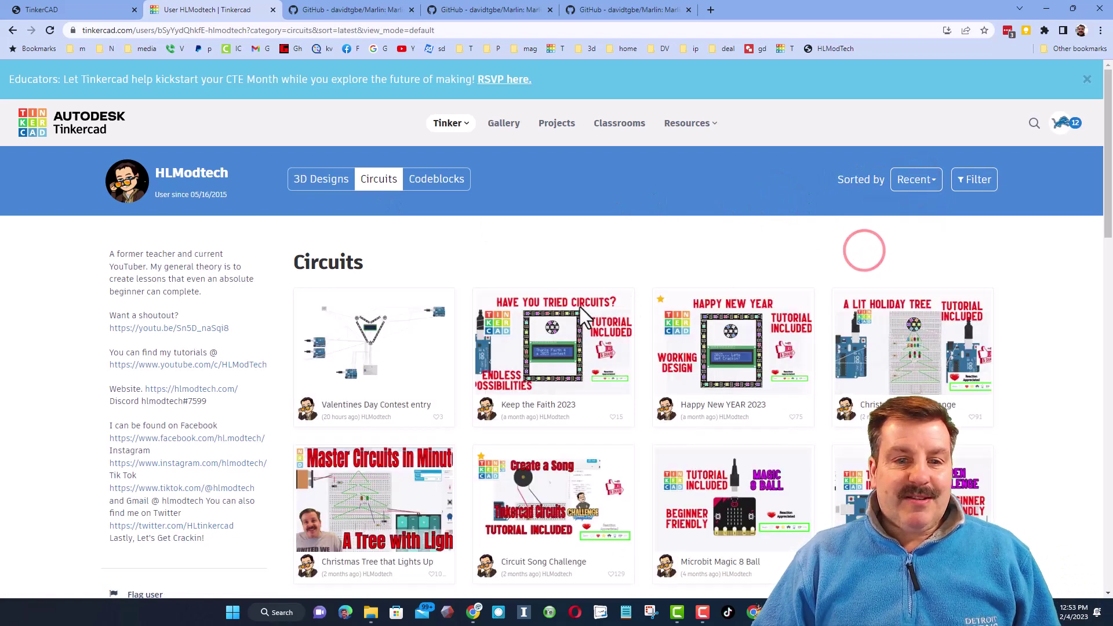
Step: Open the Valentines Day Contest entry and load its Simulate view
left_click(376, 375)
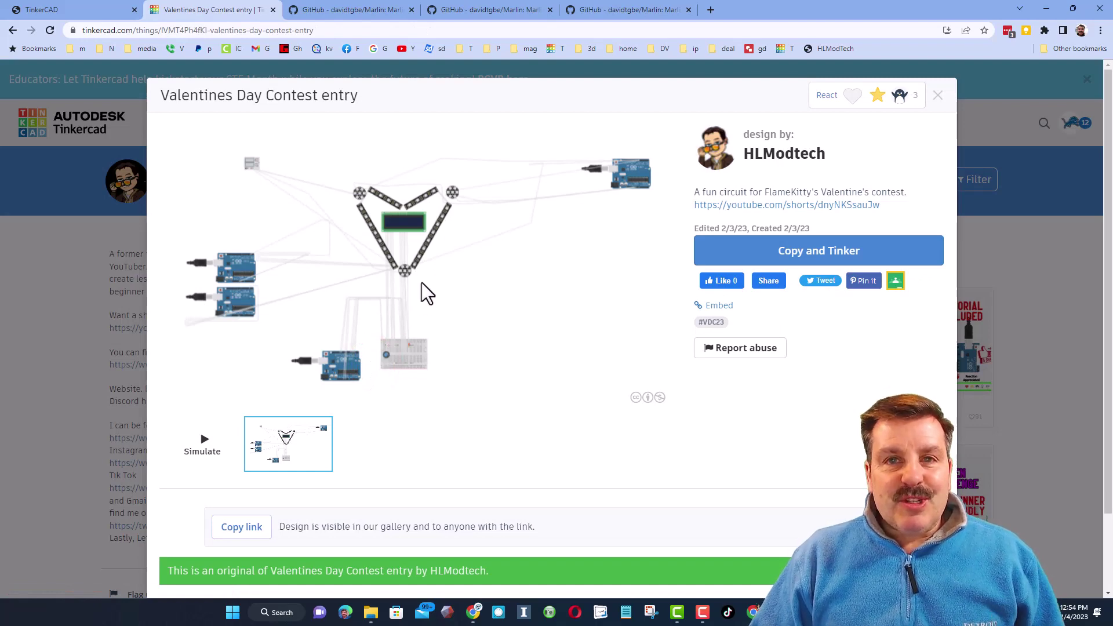
left_click(195, 454)
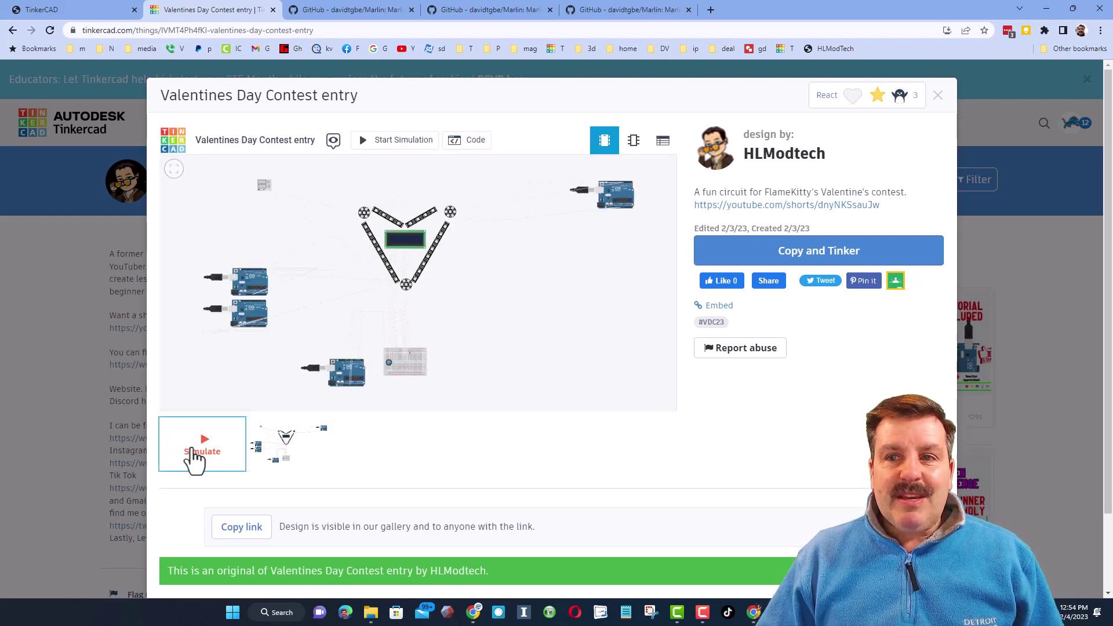
left_click(391, 141)
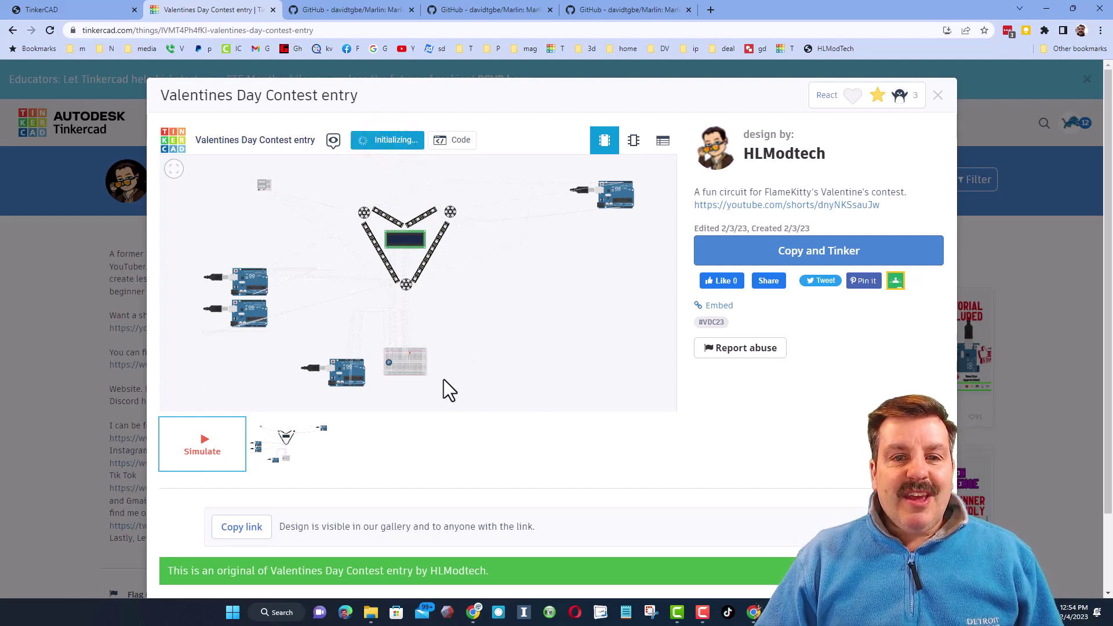
scroll(437, 322, "up", 1)
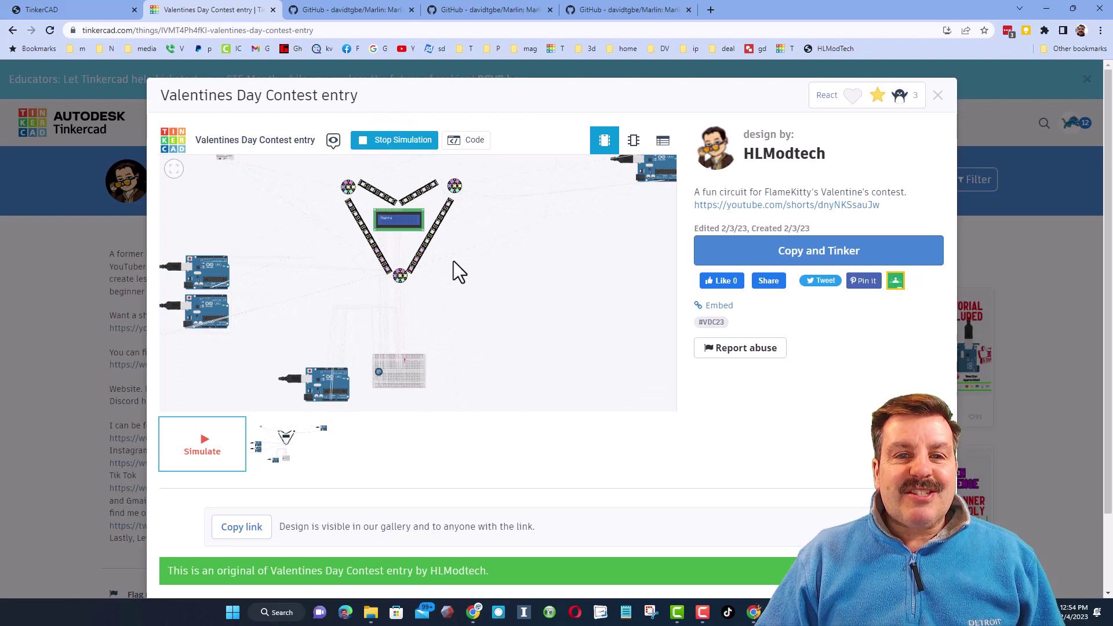
scroll(479, 332, "up", 1)
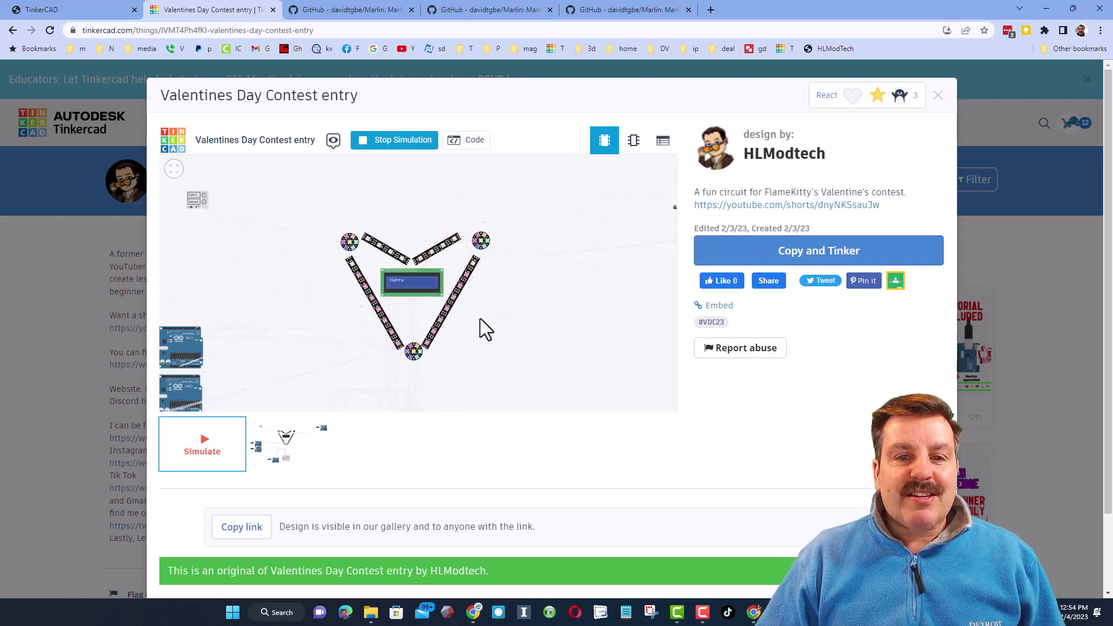
scroll(480, 318, "up", 1)
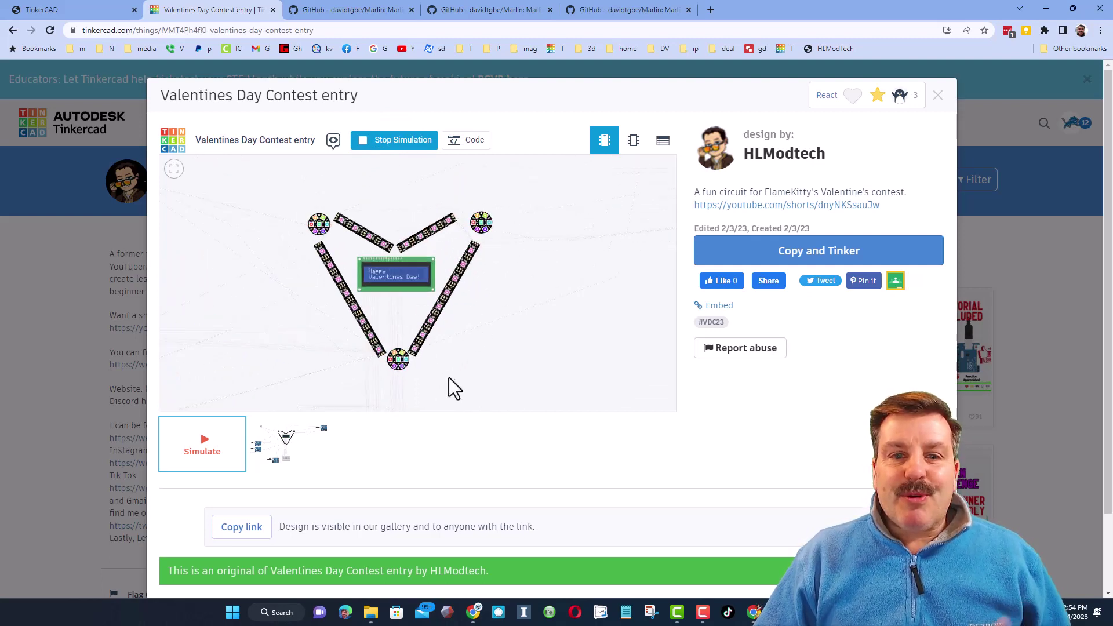
scroll(465, 290, "down", 1)
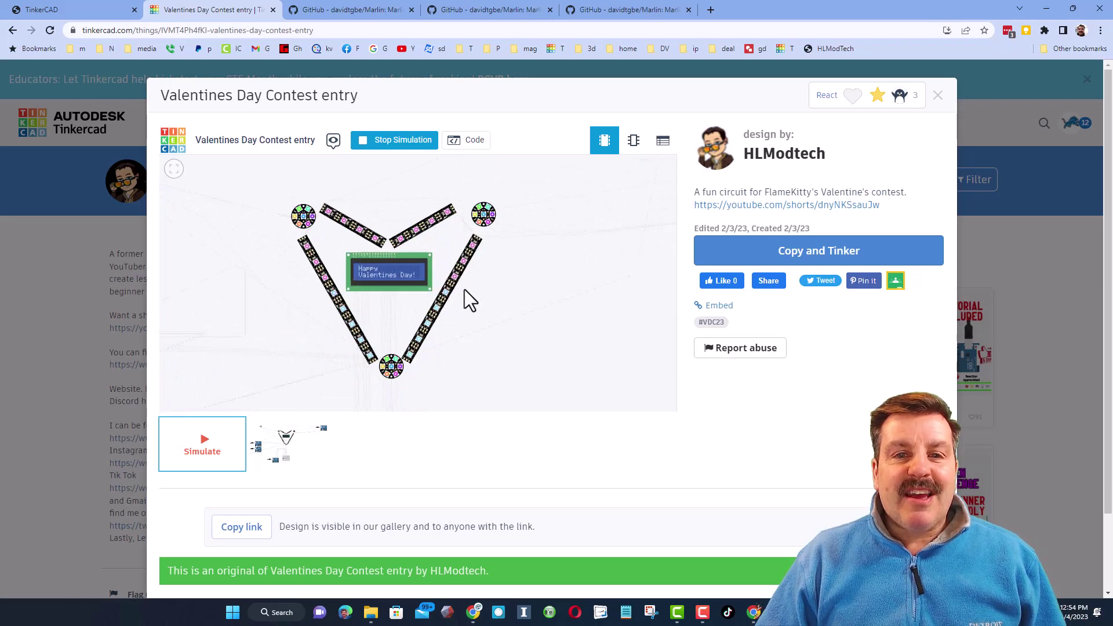
scroll(465, 290, "down", 1)
scroll(465, 290, "down", 1)
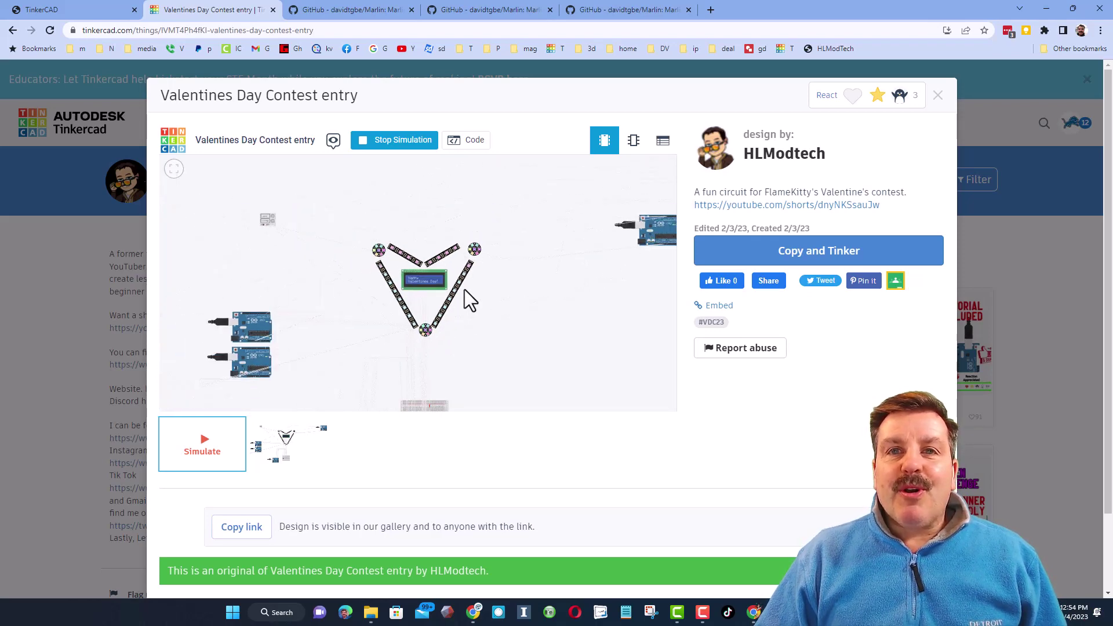
left_click(383, 140)
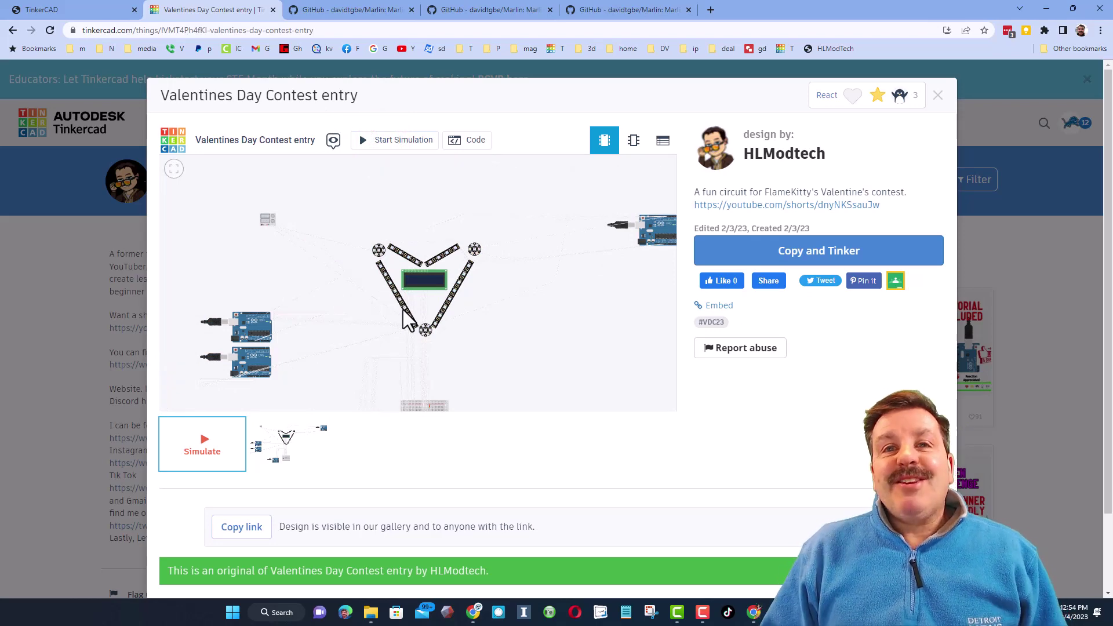
Step: Give the Valentines Day Contest entry a Keep Going! reaction
left_click(713, 90)
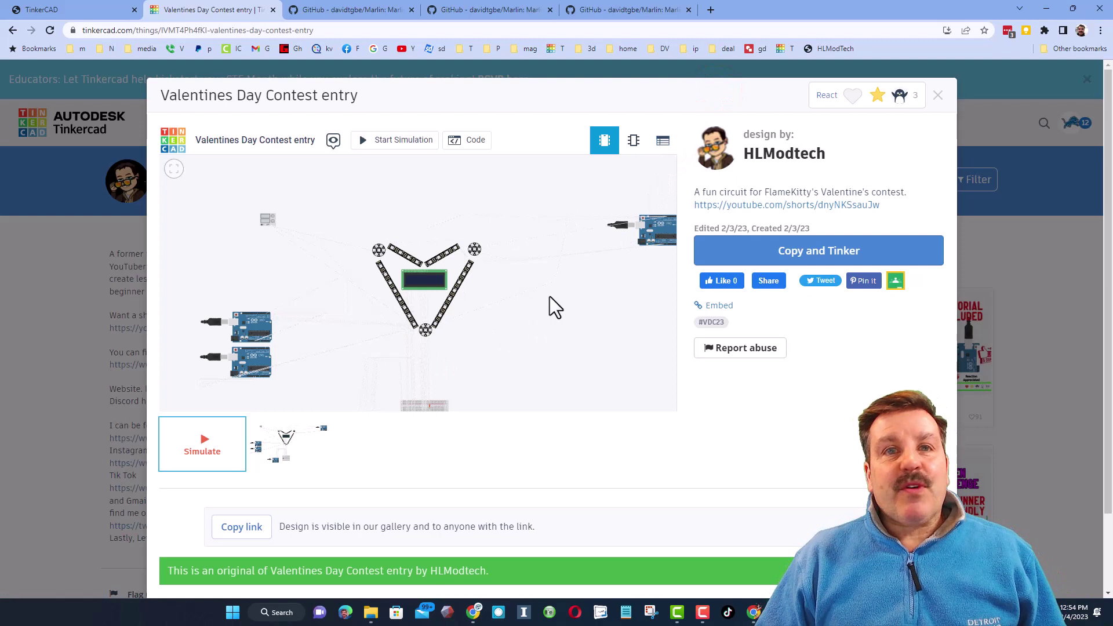
left_click(851, 95)
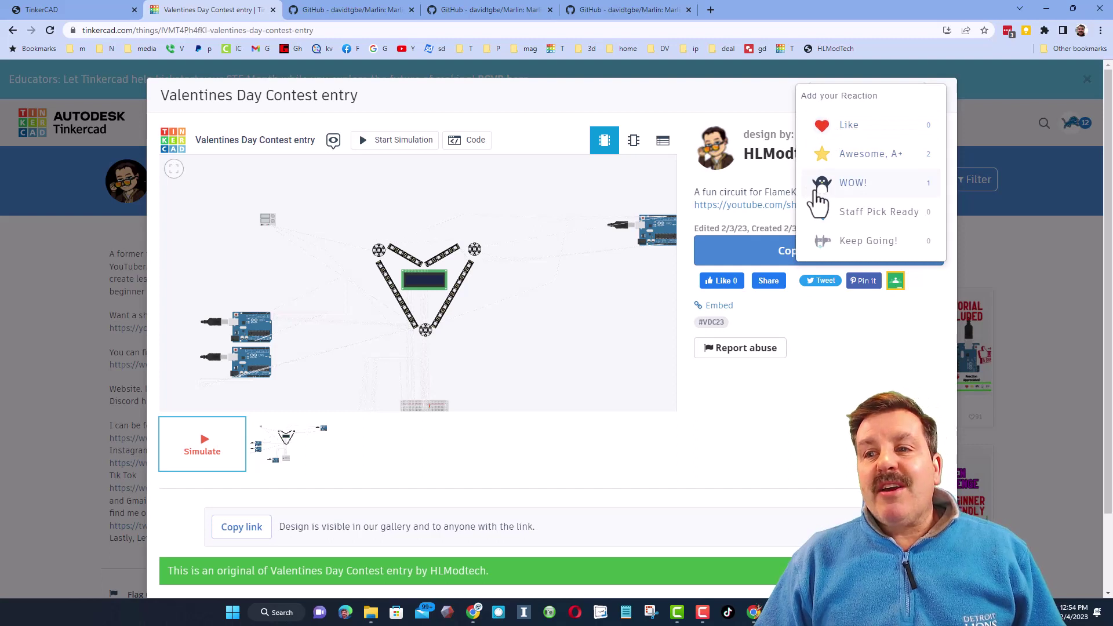
left_click(825, 243)
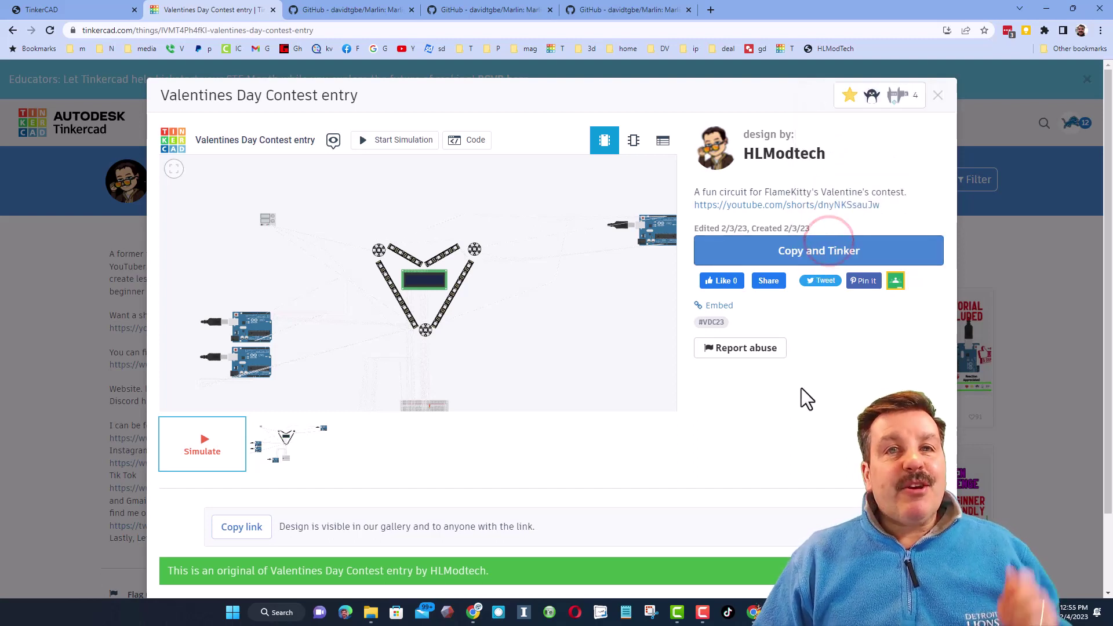